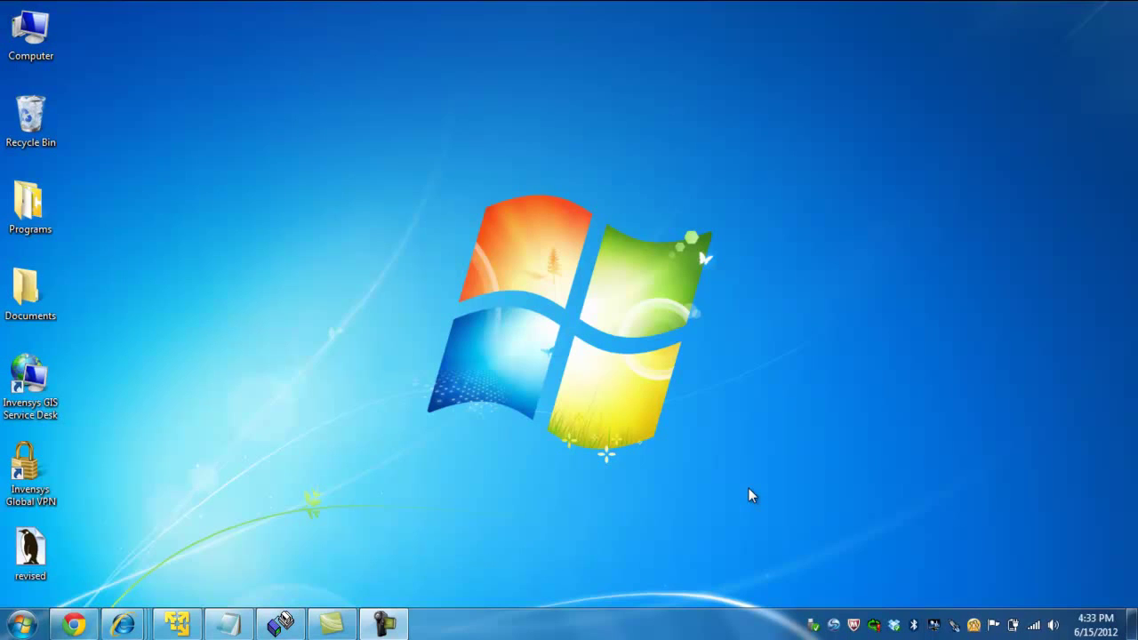
Launch Eurotherm Bridge from the Eurotherm folder in the Start menu's program list.
key(super)
key(Right)
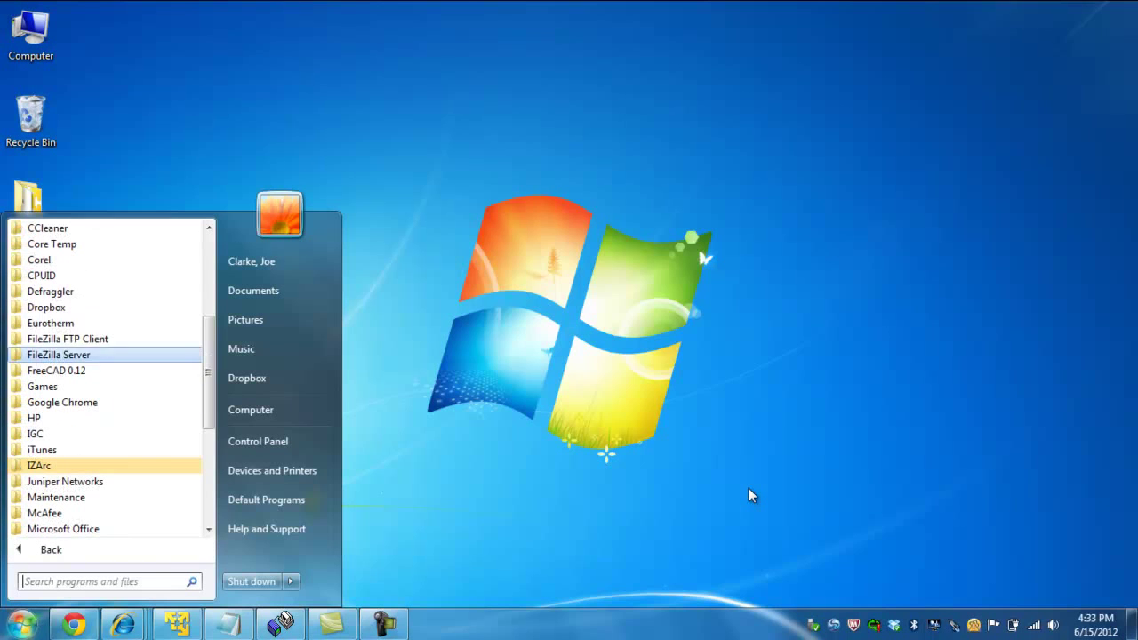
key(Up)
key(Up)
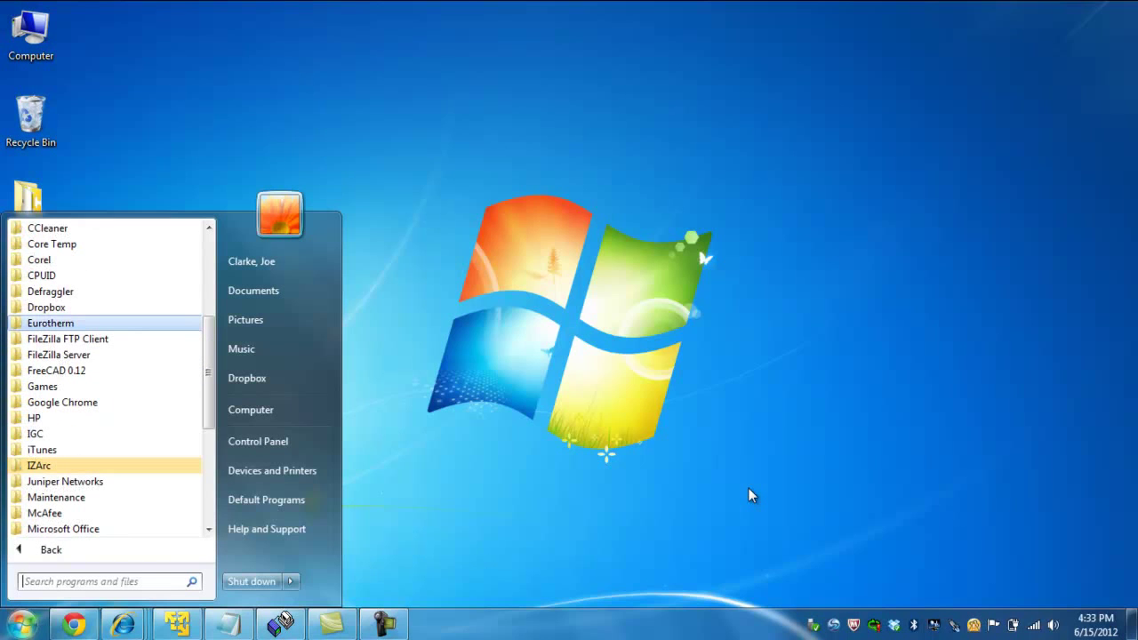
key(Return)
key(Down)
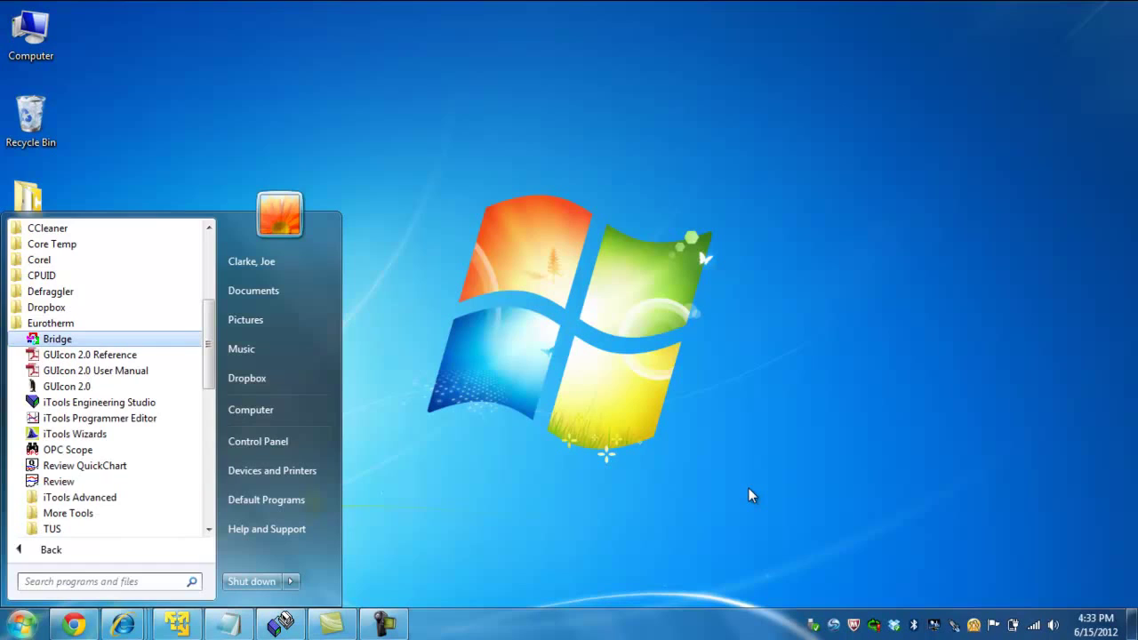
key(Return)
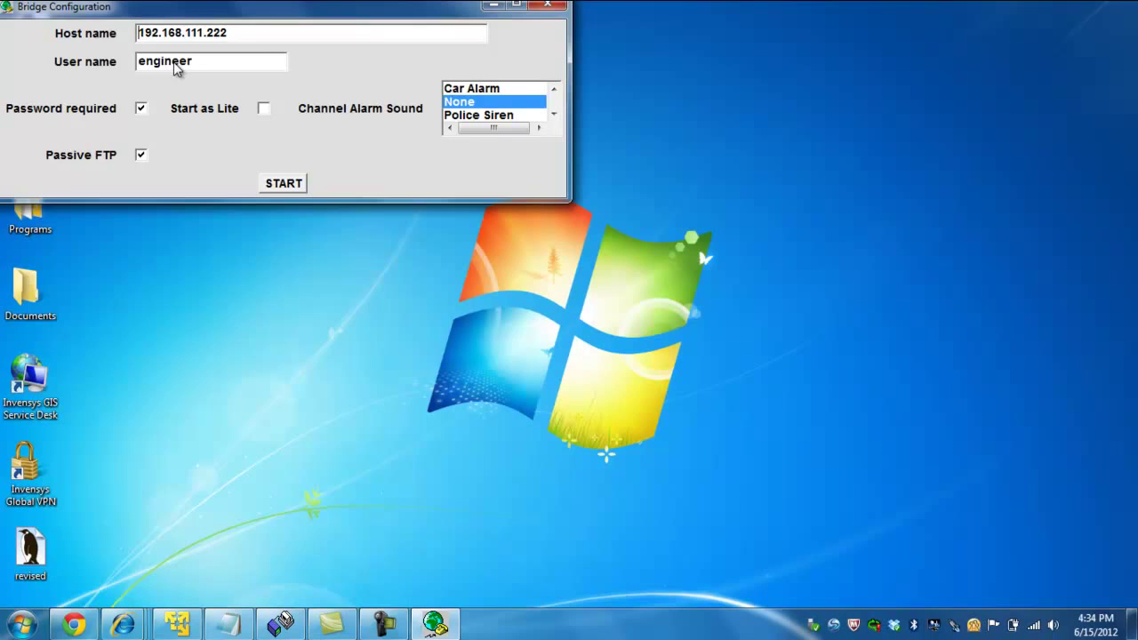
Connect to host 192.168.111.222 and enter the password to open the recorder's Default.uhv view.
key(Return)
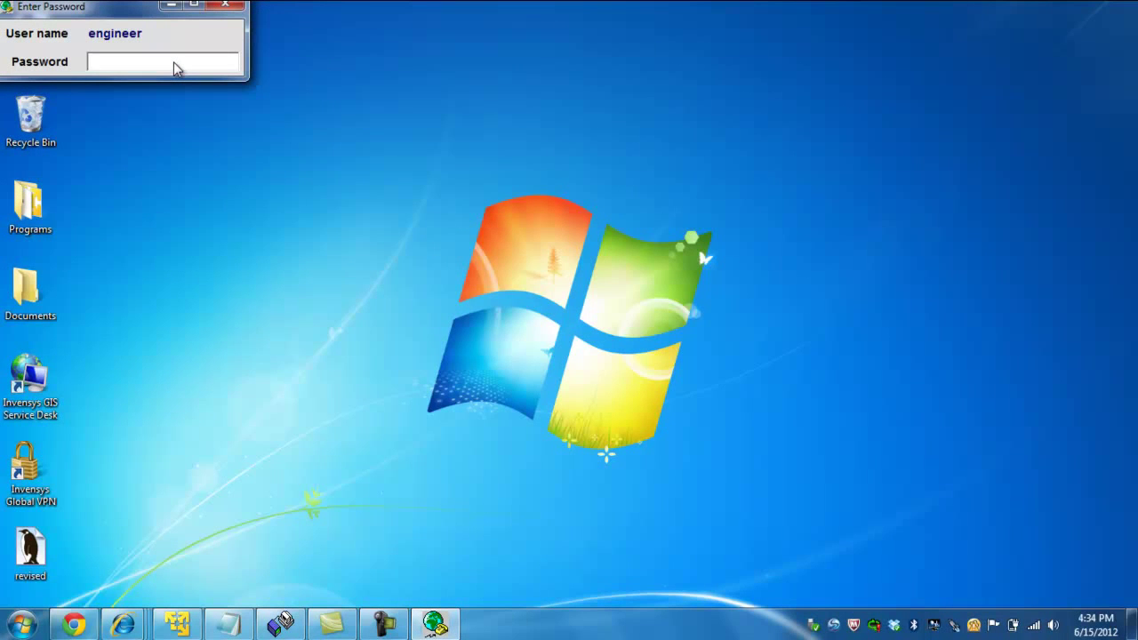
text(***)
key(Return)
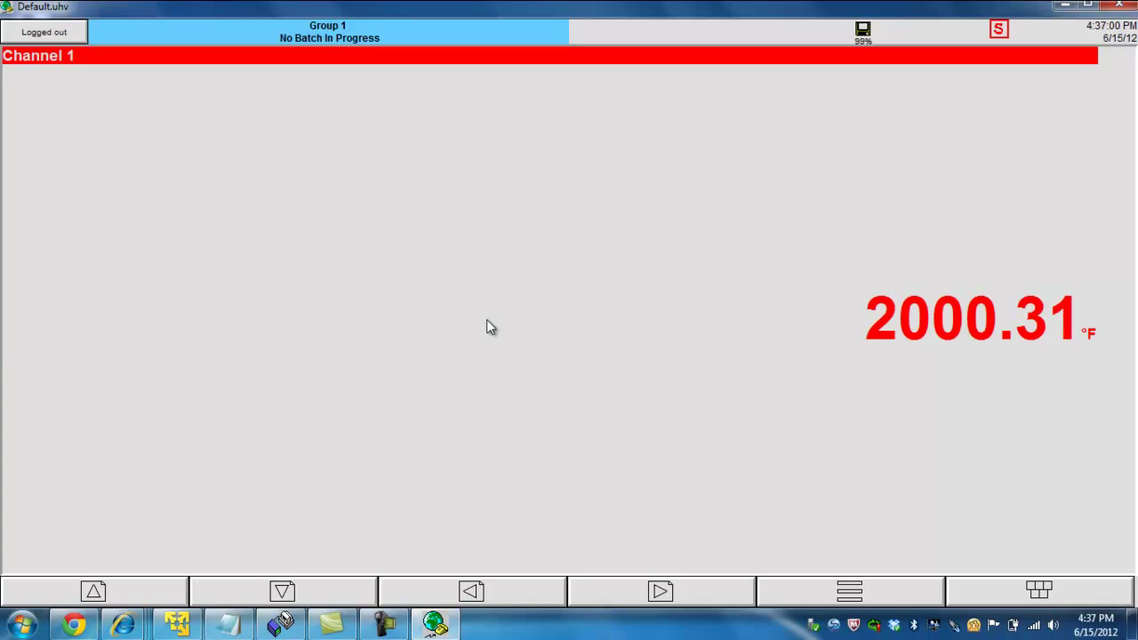
Log in to the recorder as Engineer, entering the account password.
click(44, 32)
click(578, 191)
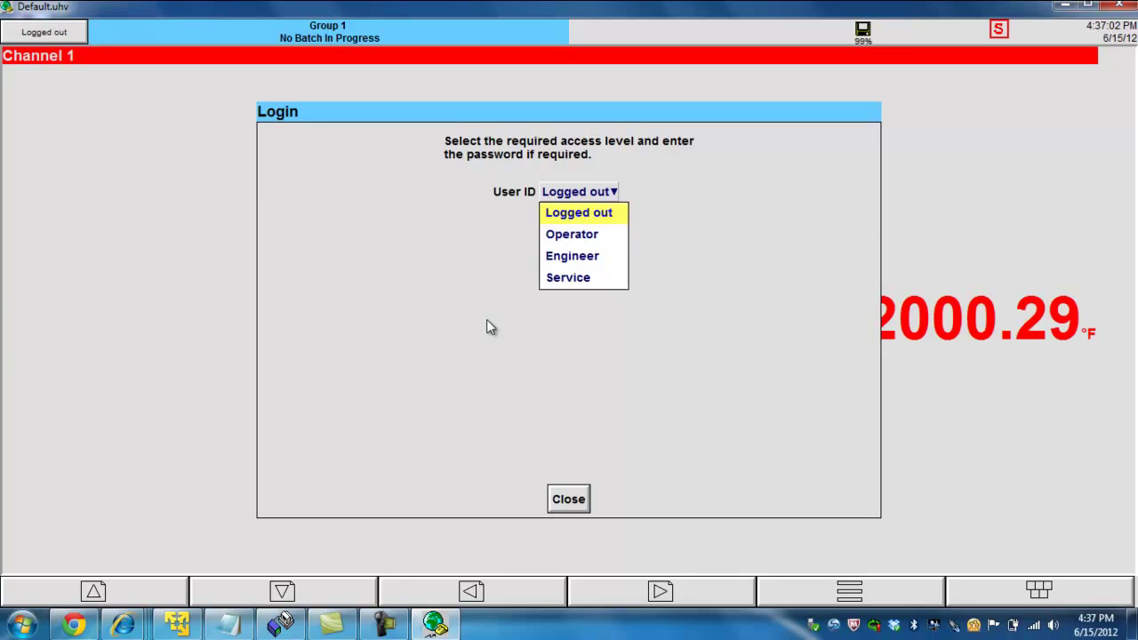
key(Down)
key(Down)
key(Return)
key(Tab)
text(**)
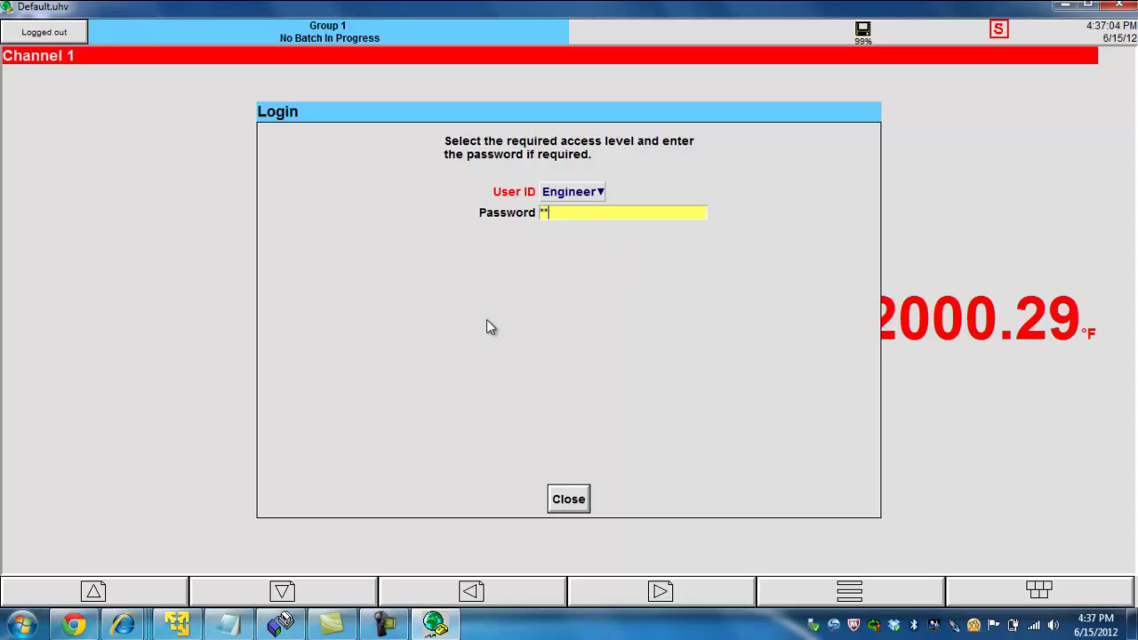
text(*)
key(Return)
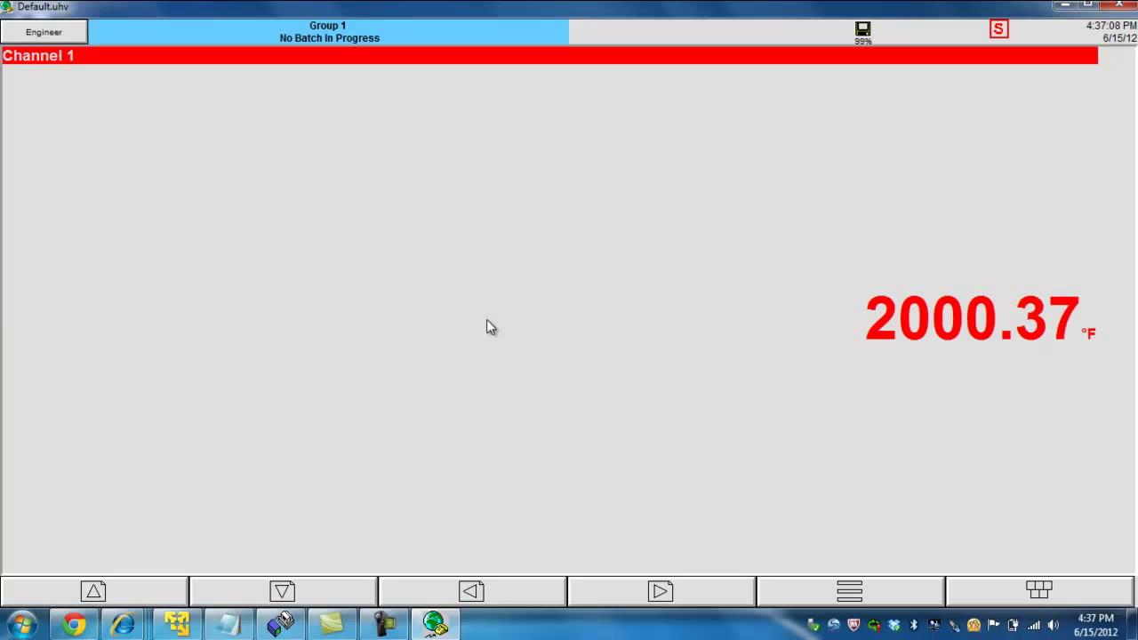
Go to the operator options and set the last channel to Channel 1.
key(Escape)
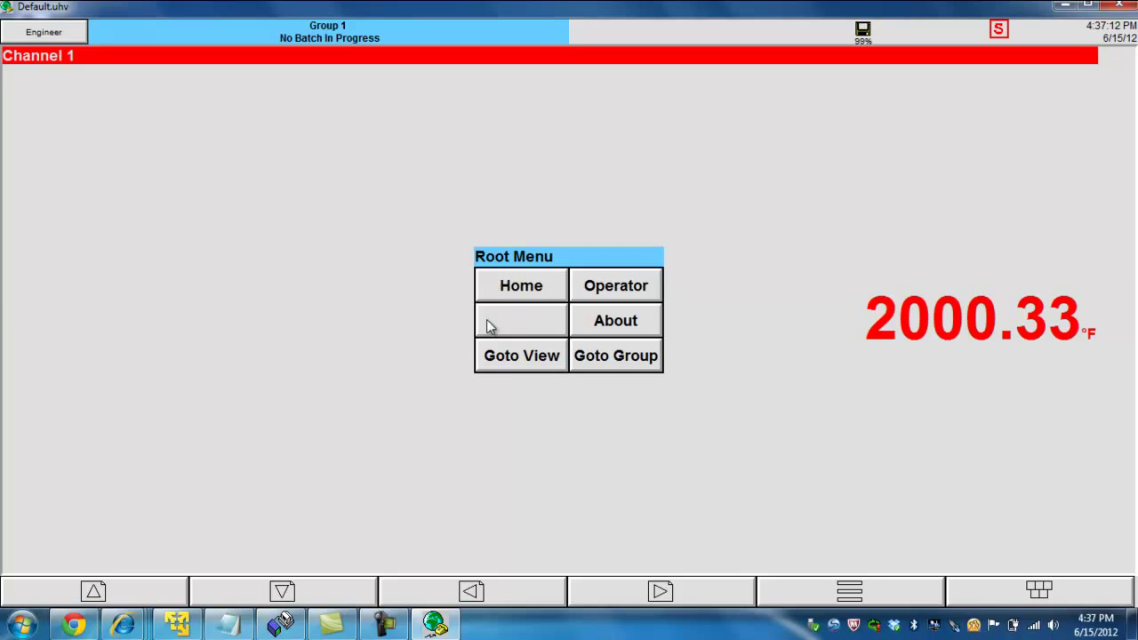
key(Return)
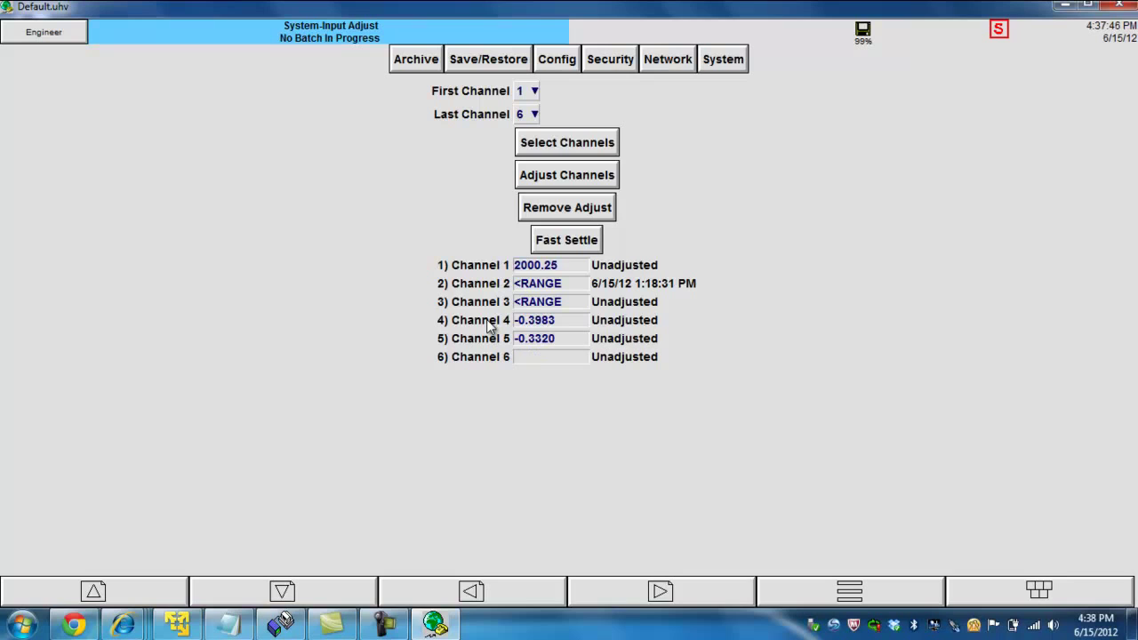
click(527, 114)
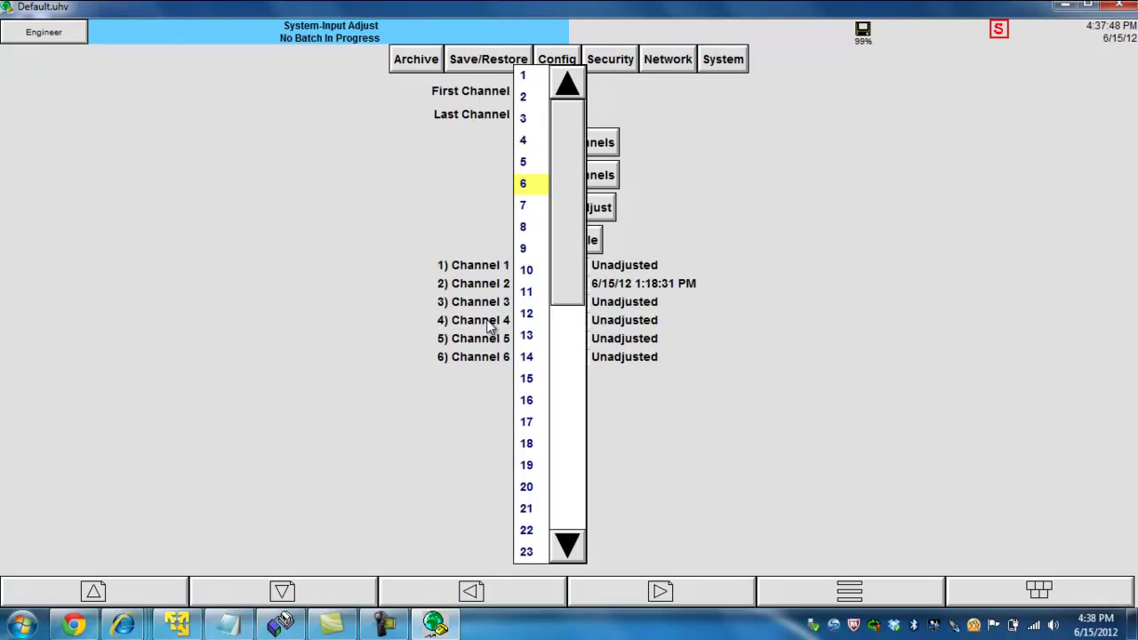
key(Home)
key(Return)
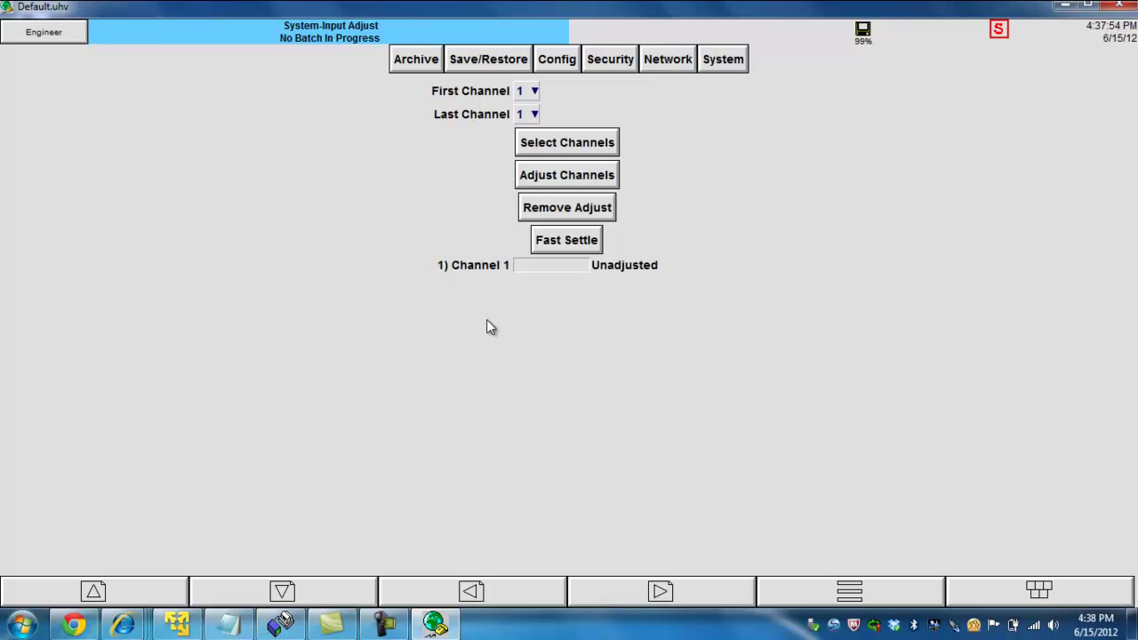
Confirm Channel 1 is the only channel selected for adjustment and close the channel list.
key(Return)
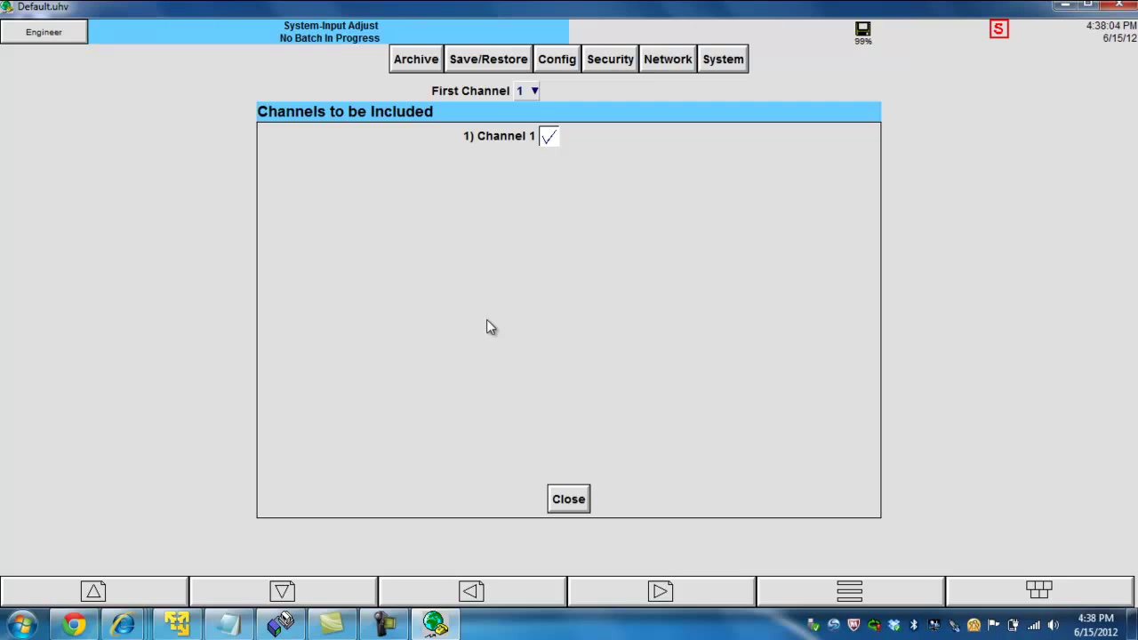
key(Return)
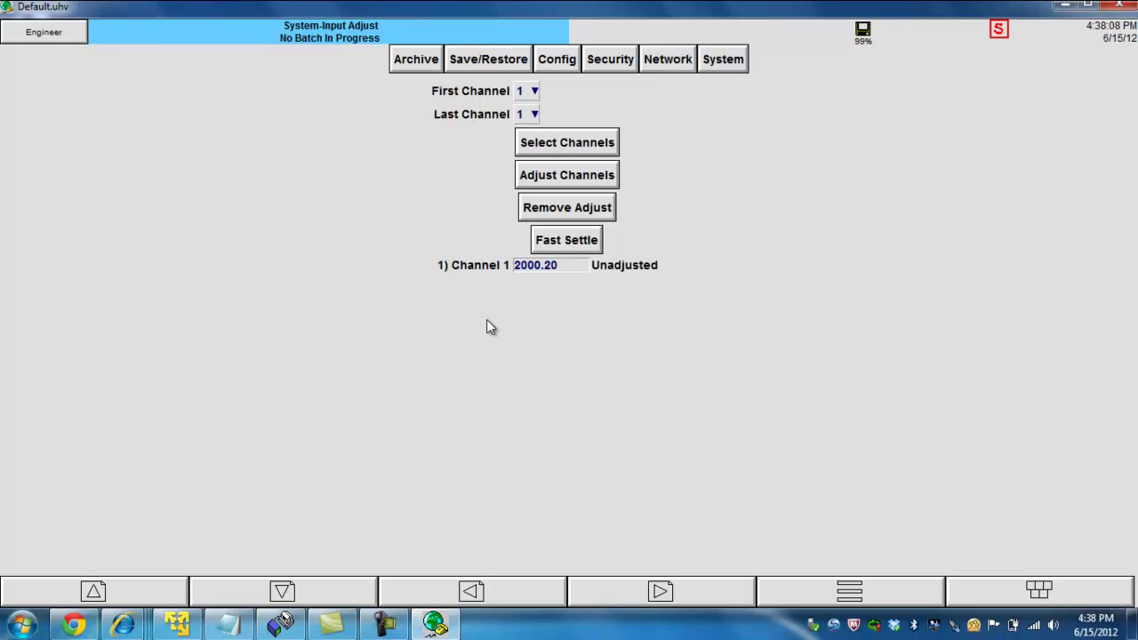
key(Tab)
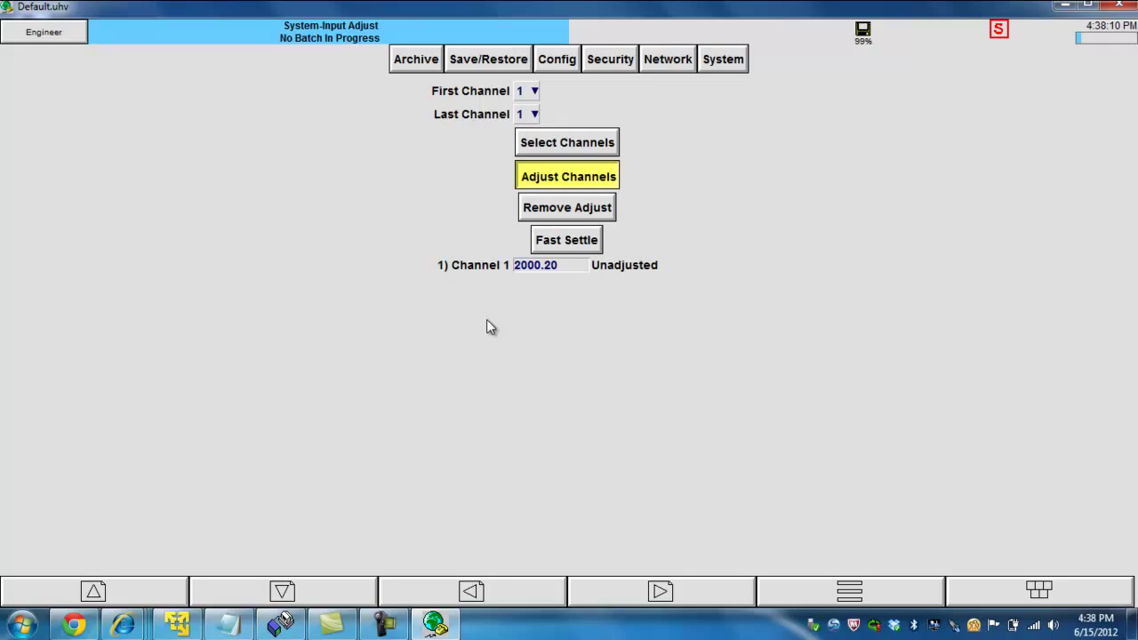
Start Channel 1's input adjustment and apply a low point of 200.
key(Return)
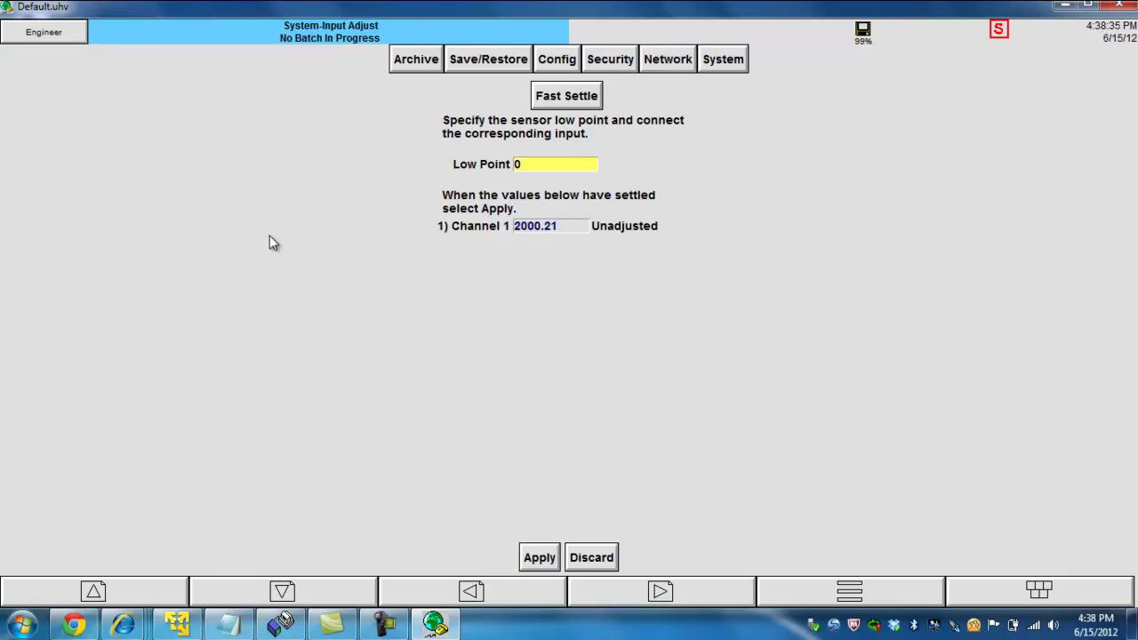
text(200)
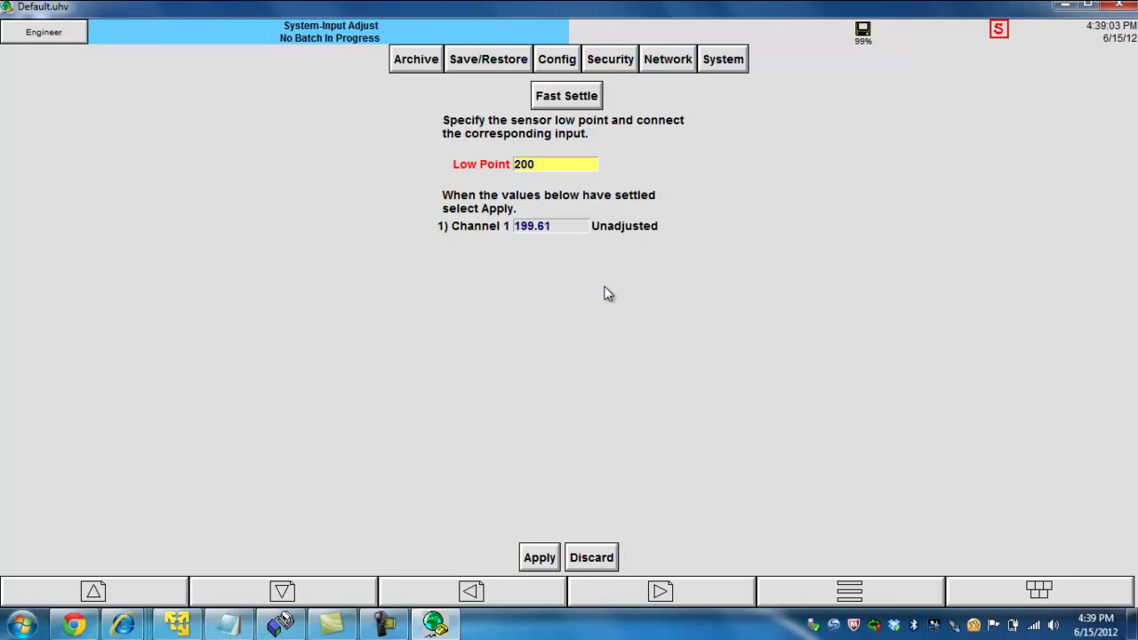
key(Return)
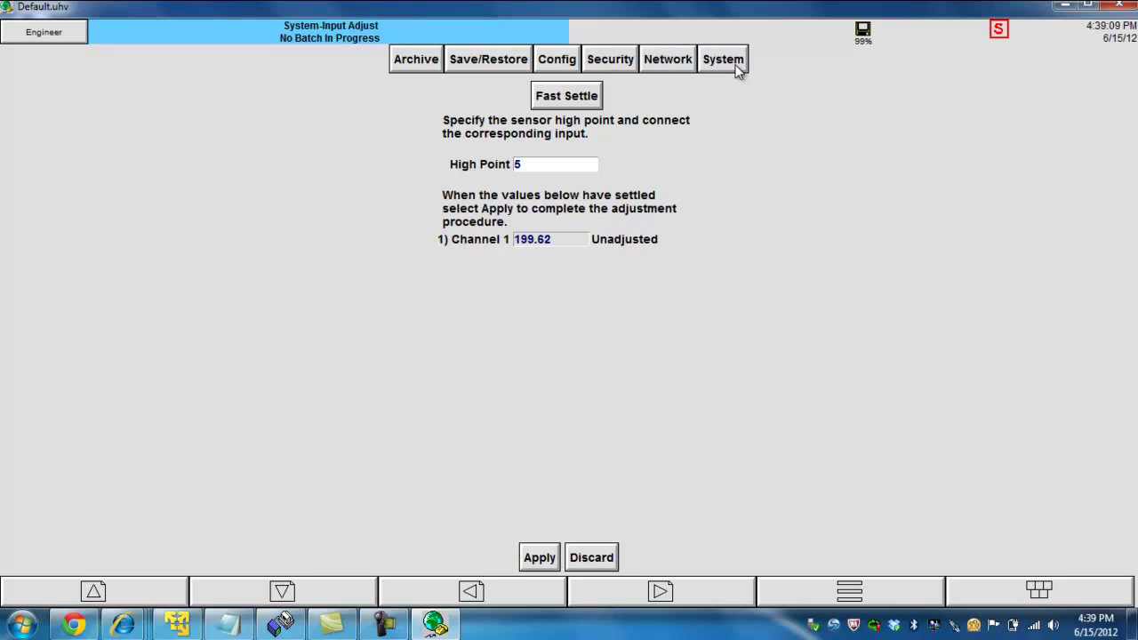
Enter 1800 as the high point and apply it to complete Channel 1's adjustment.
key(Tab)
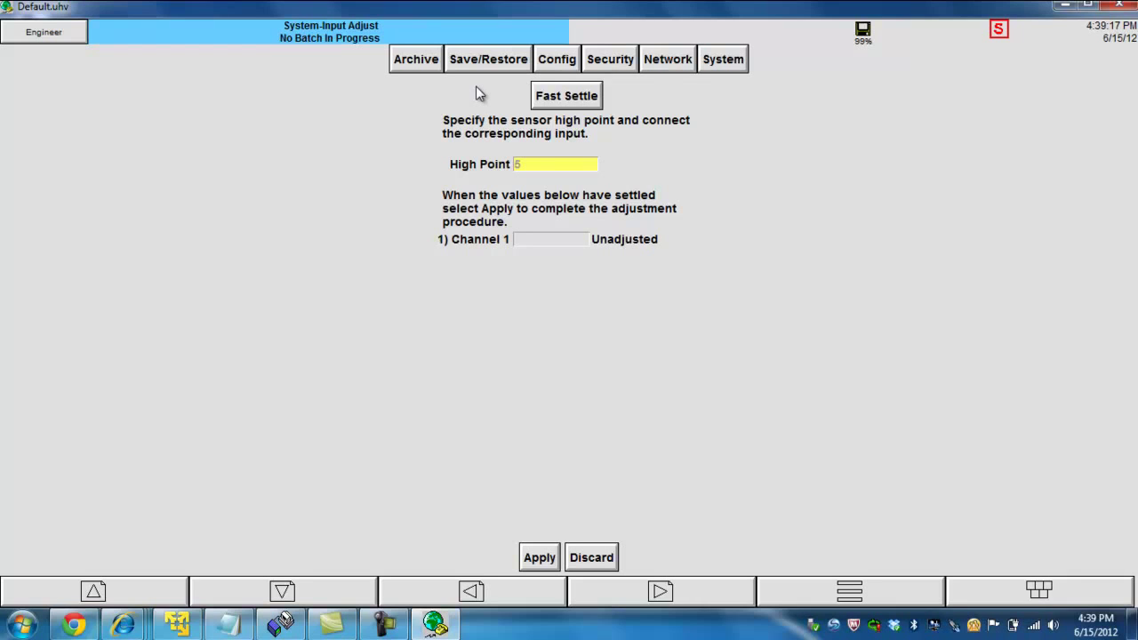
text(1)
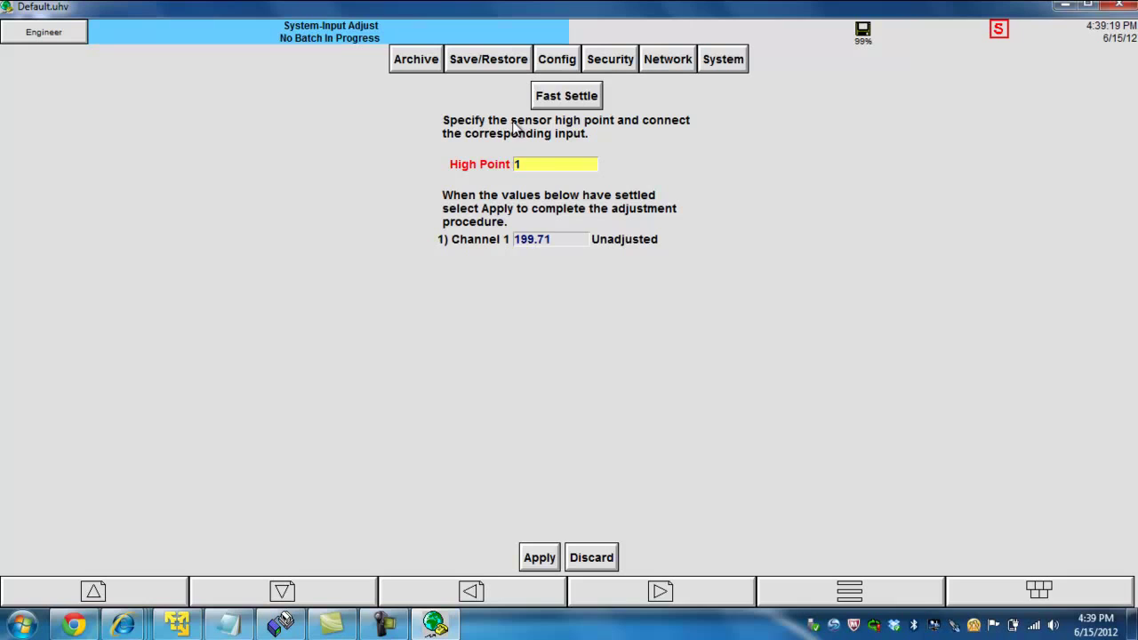
text(800)
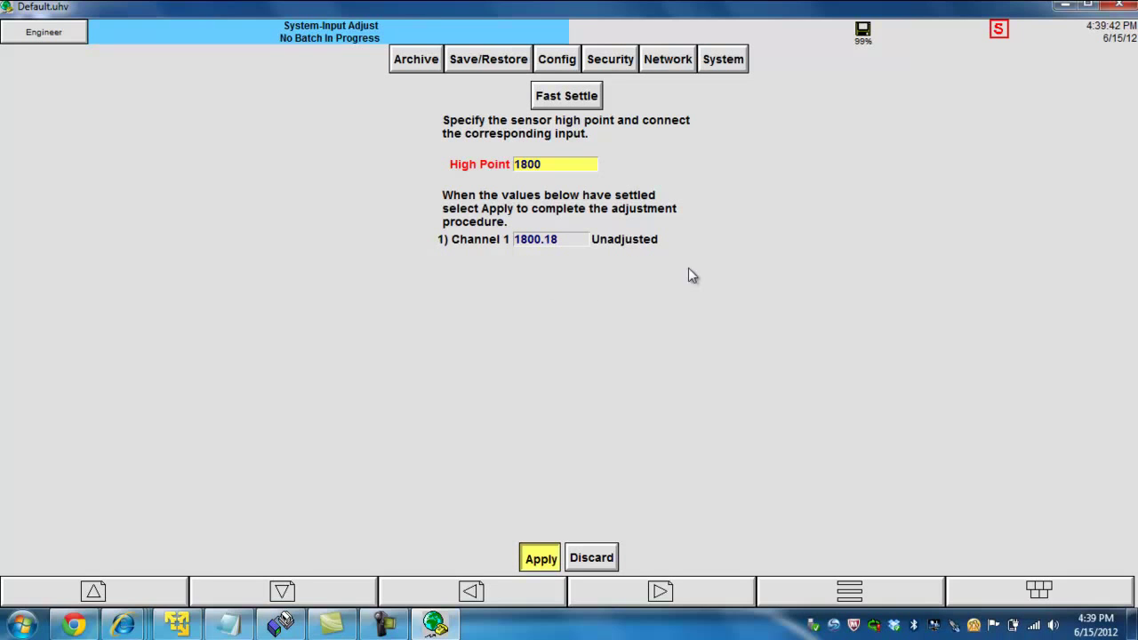
key(Return)
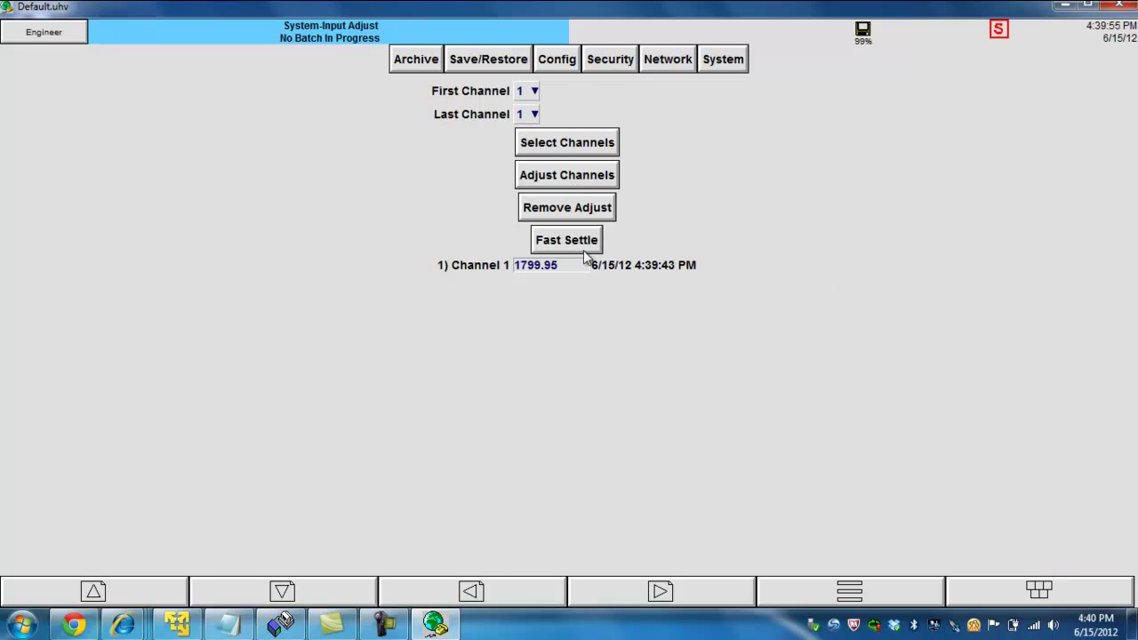
Bring up the recorder's Root Menu to navigate to the Group 1 numeric page.
right_click(584, 273)
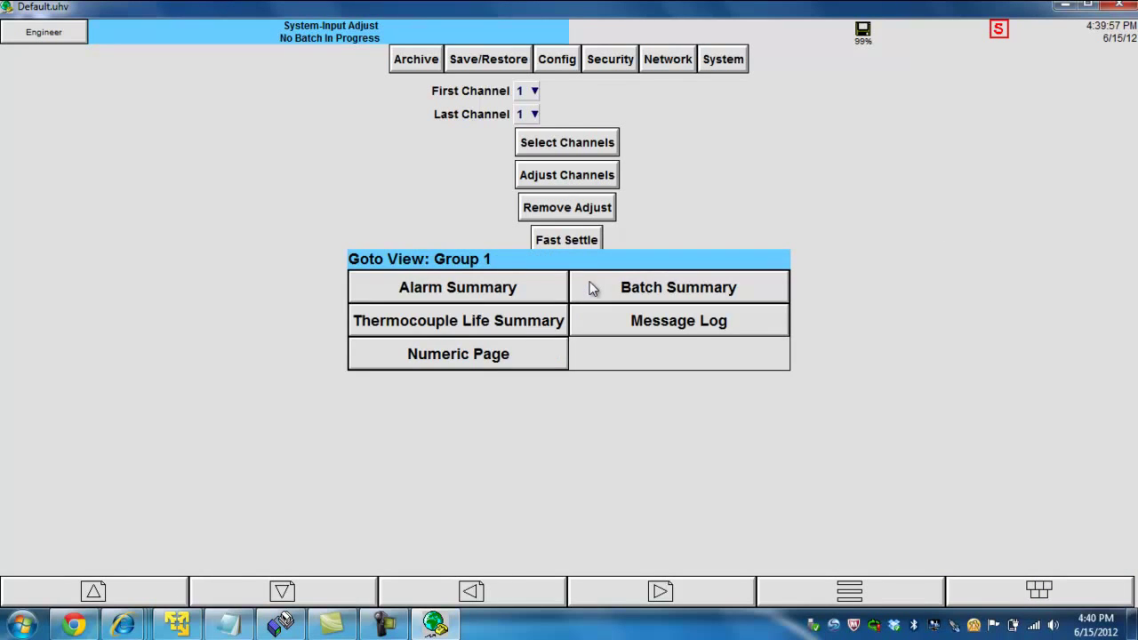